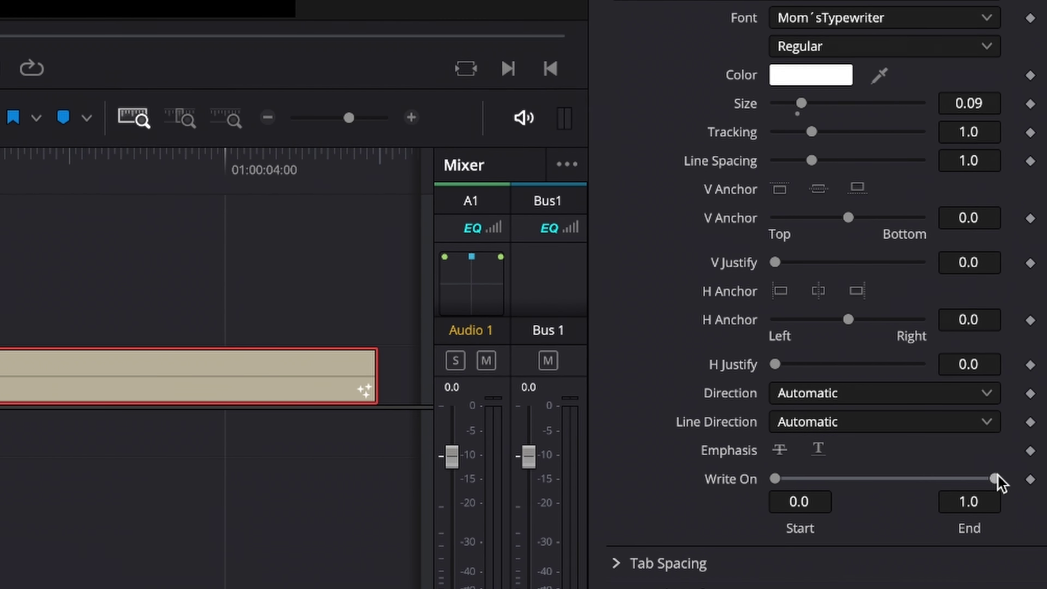
Pull the Typewriter title's Write On End value down to 0.0.
left_click_drag(995, 478, 778, 487)
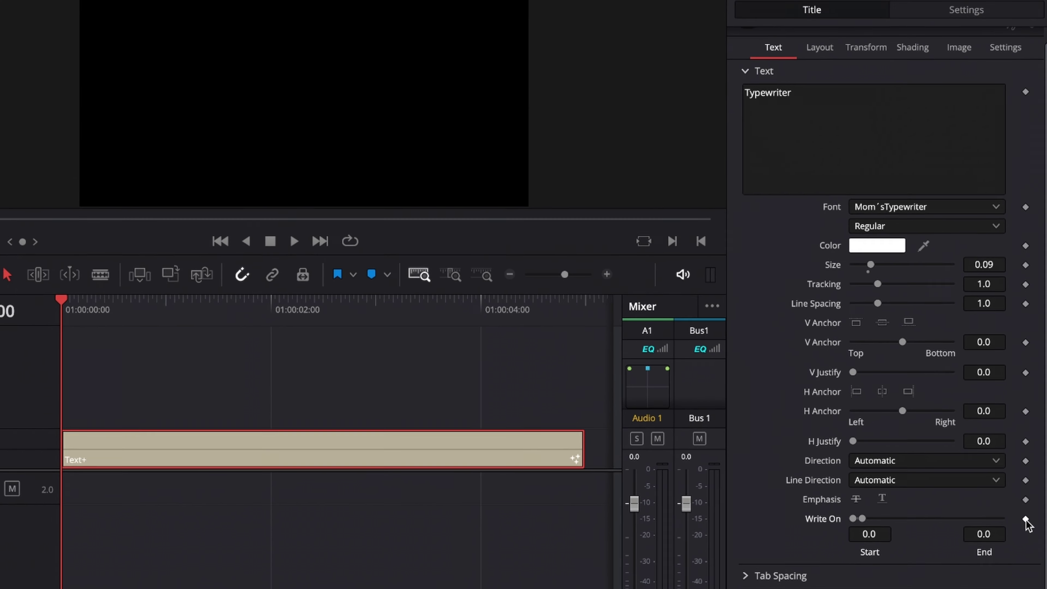
Keyframe the Typewriter write-on, then bring up the Effects Library to find Digital Glitch.
left_click(1026, 519)
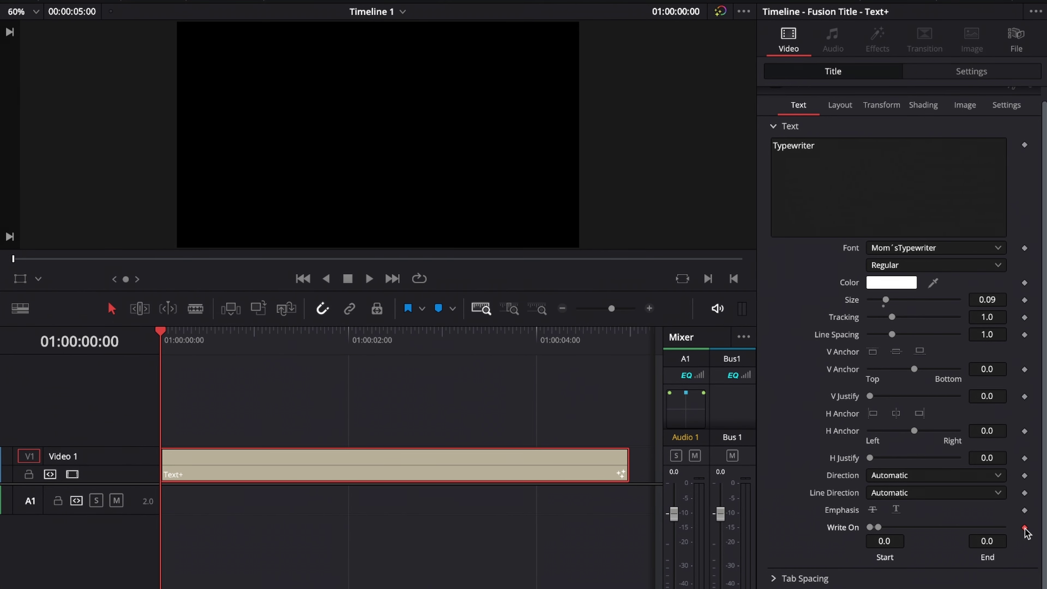
left_click(101, 307)
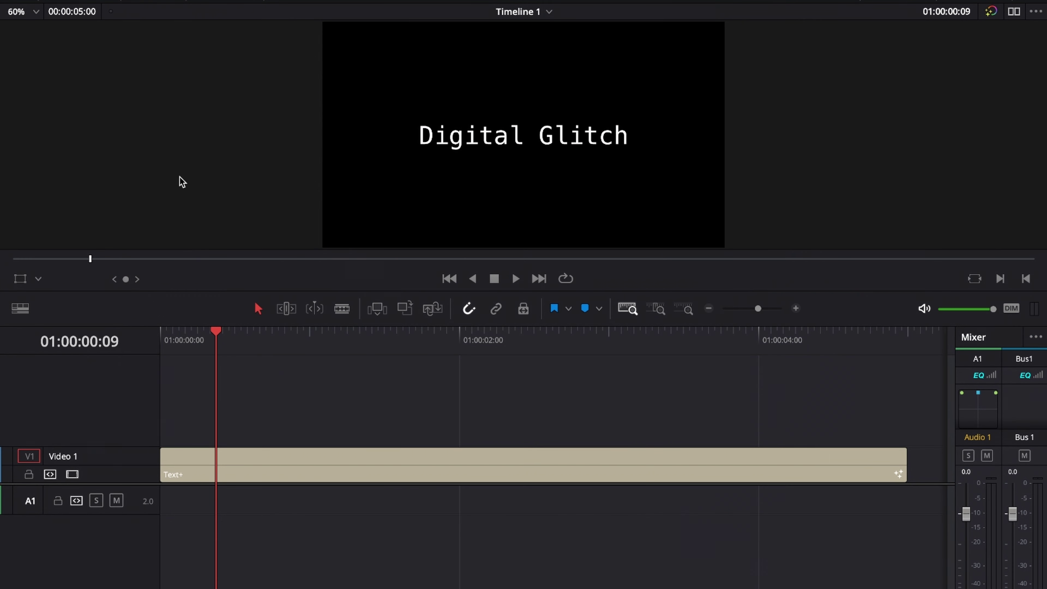
left_click(162, 2)
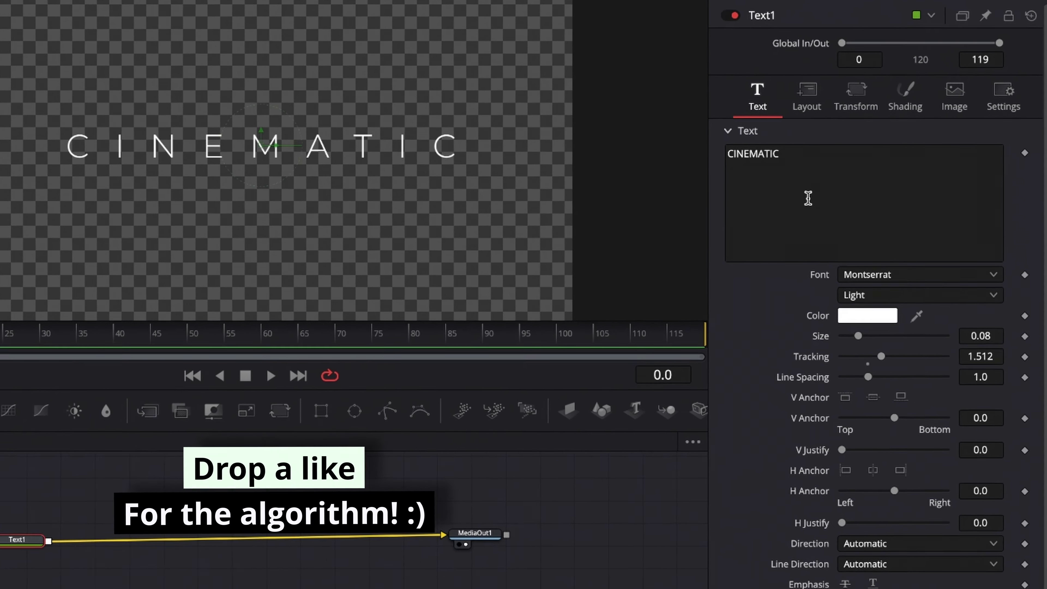
Attach a Follower modifier to the CINEMATIC text with Delay 2.0 and Random But One by One order.
right_click(840, 215)
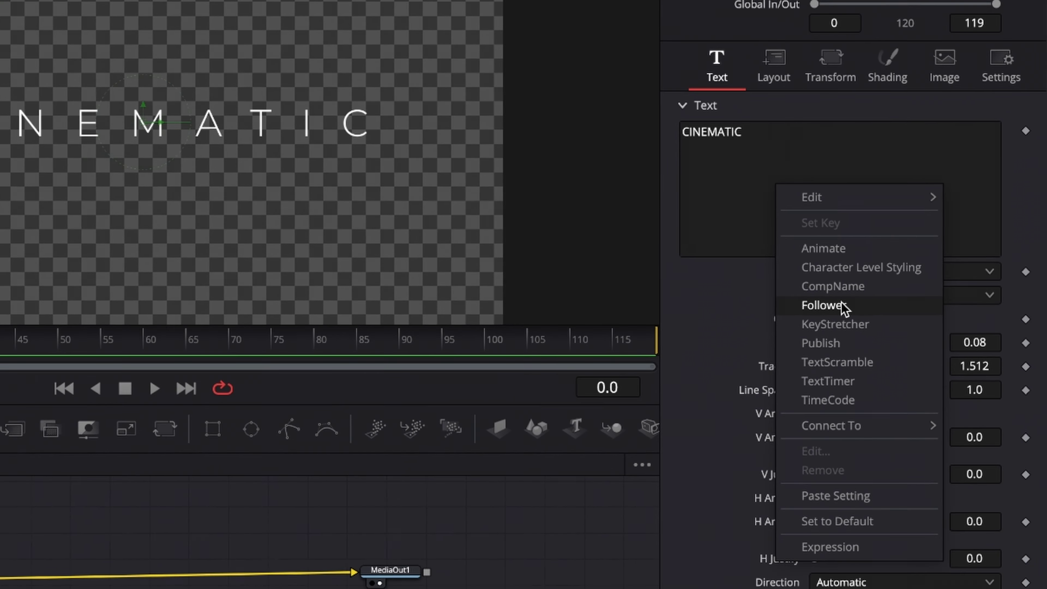
left_click(783, 308)
left_click(933, 20)
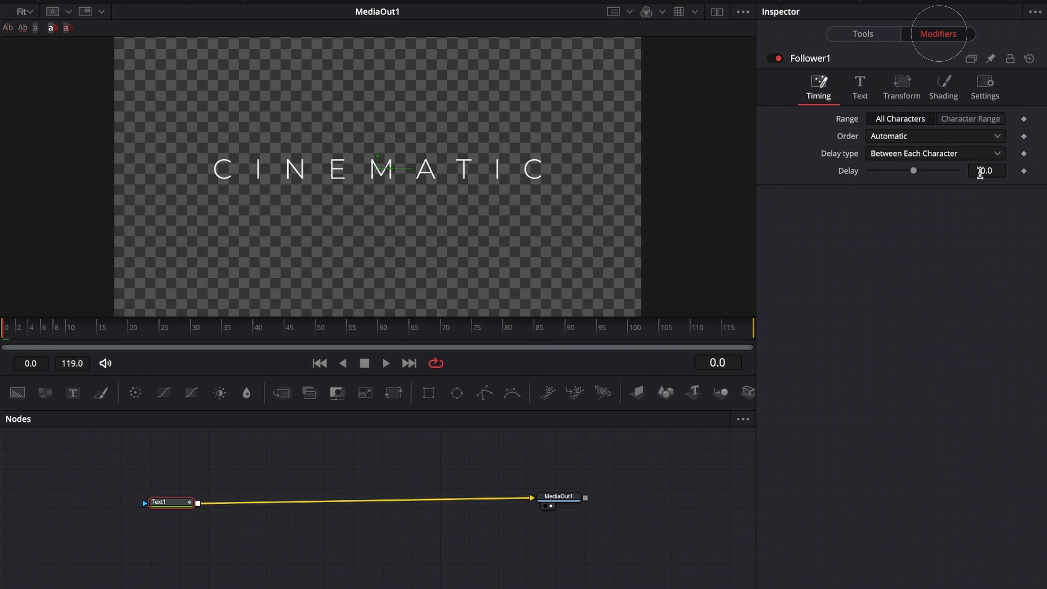
left_click(989, 172)
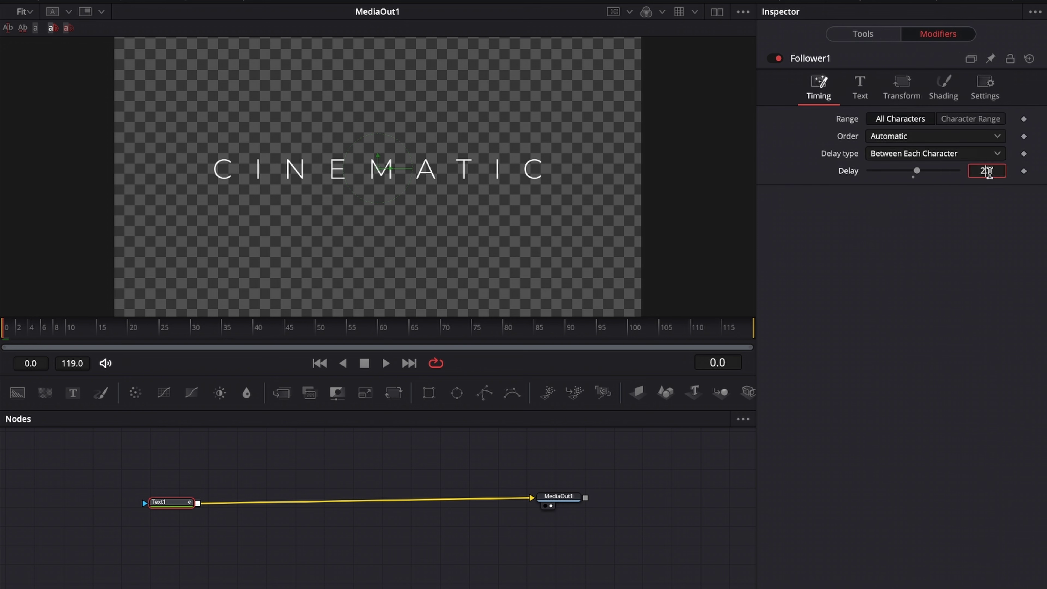
left_click(970, 142)
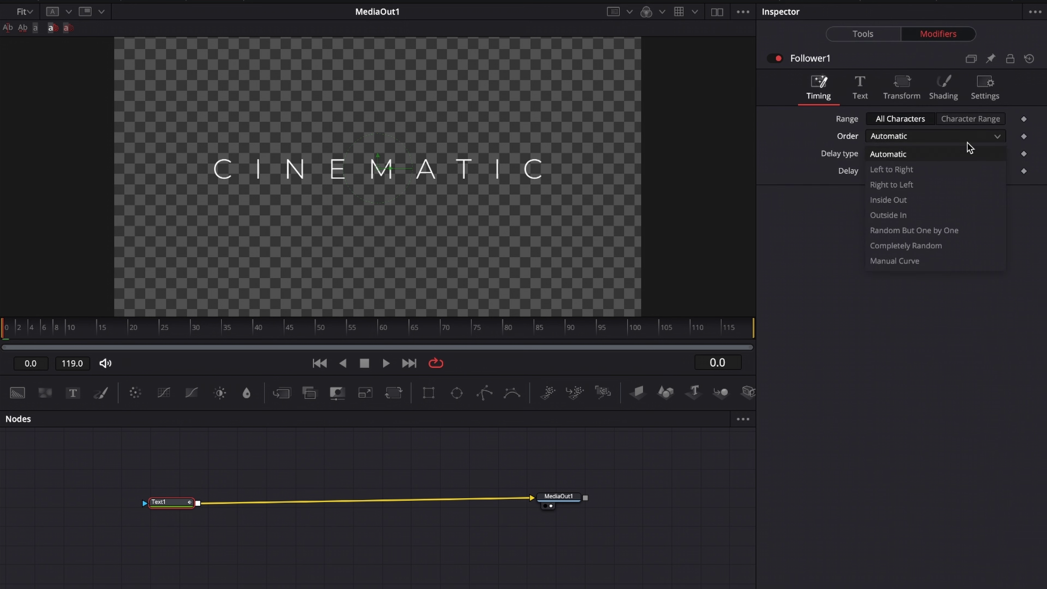
left_click(925, 233)
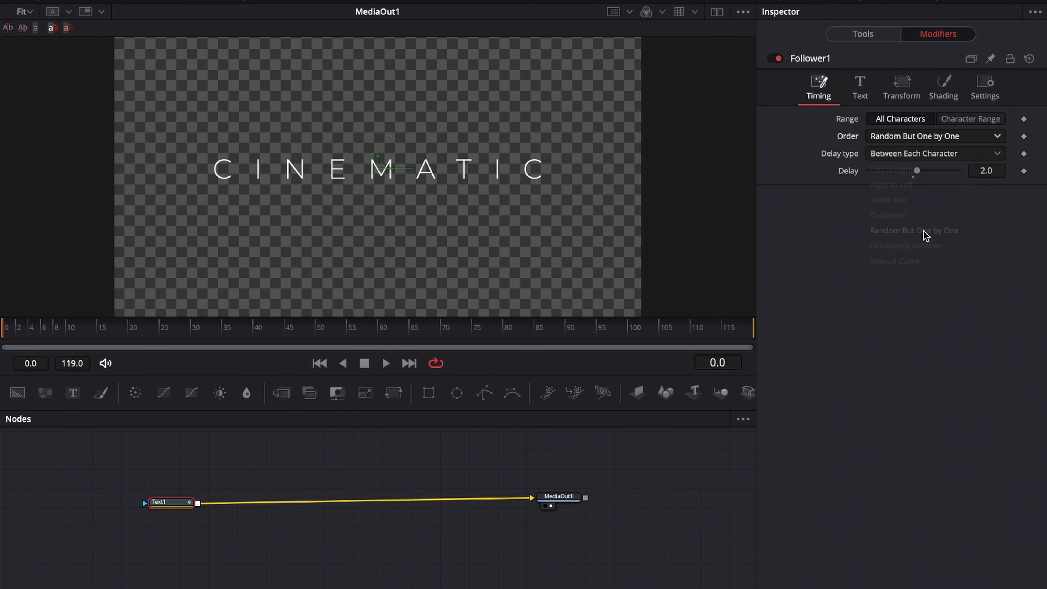
Keyframe Follower1 Softness X and Y at 20.0 on frame 0, then 0.0 at frame 50.
left_click(948, 98)
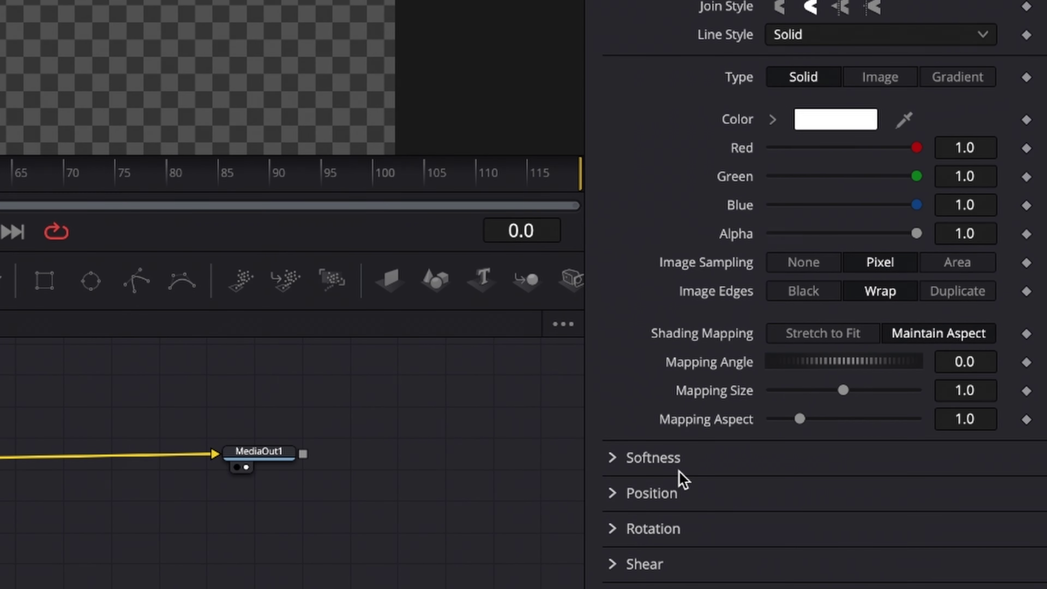
left_click(627, 458)
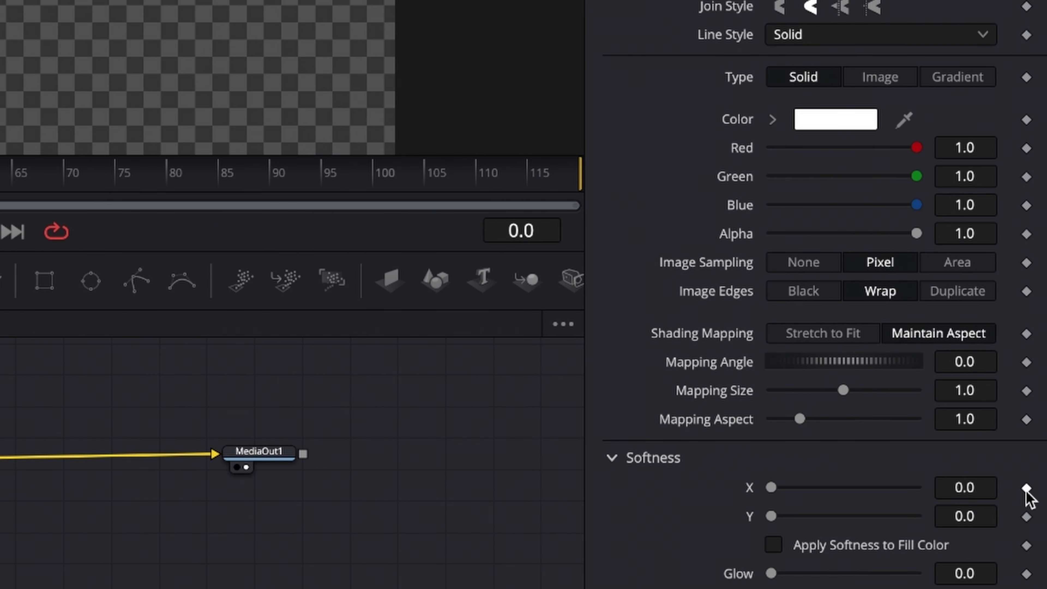
left_click(1026, 517)
left_click_drag(771, 488, 1007, 495)
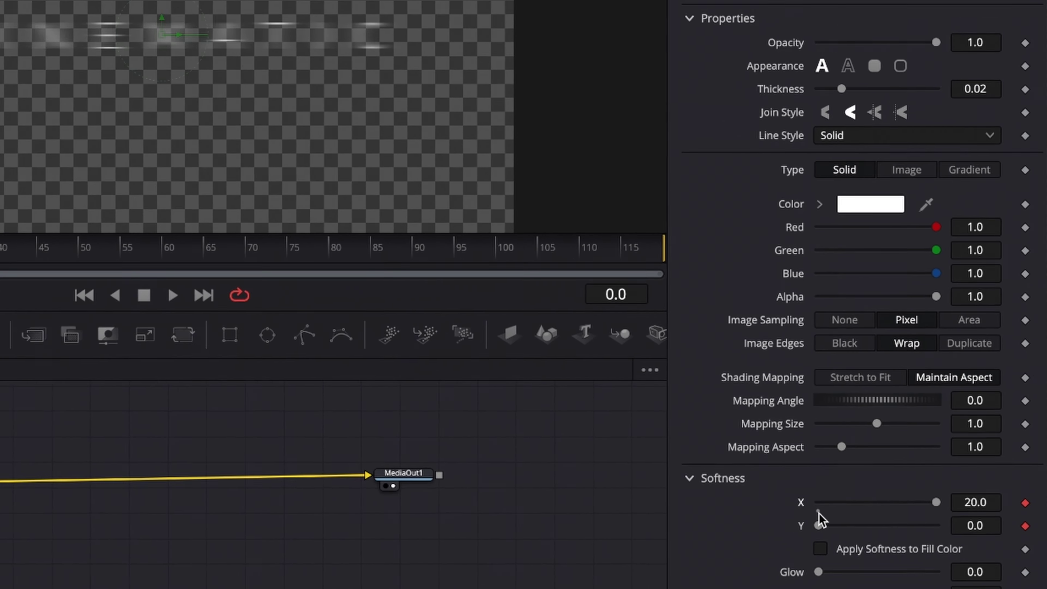
left_click_drag(819, 524, 936, 525)
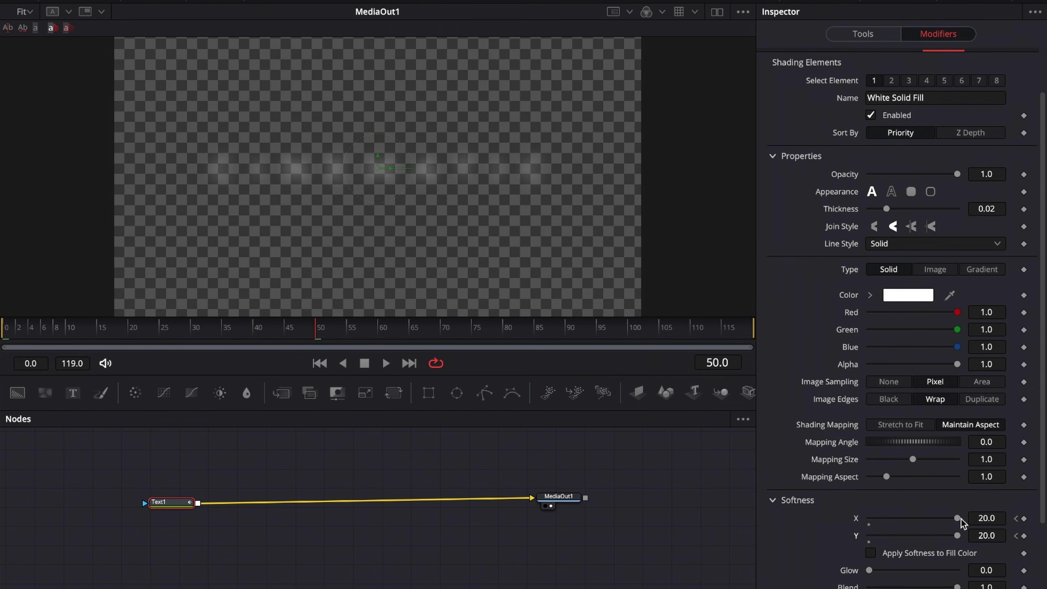
left_click_drag(957, 519, 816, 513)
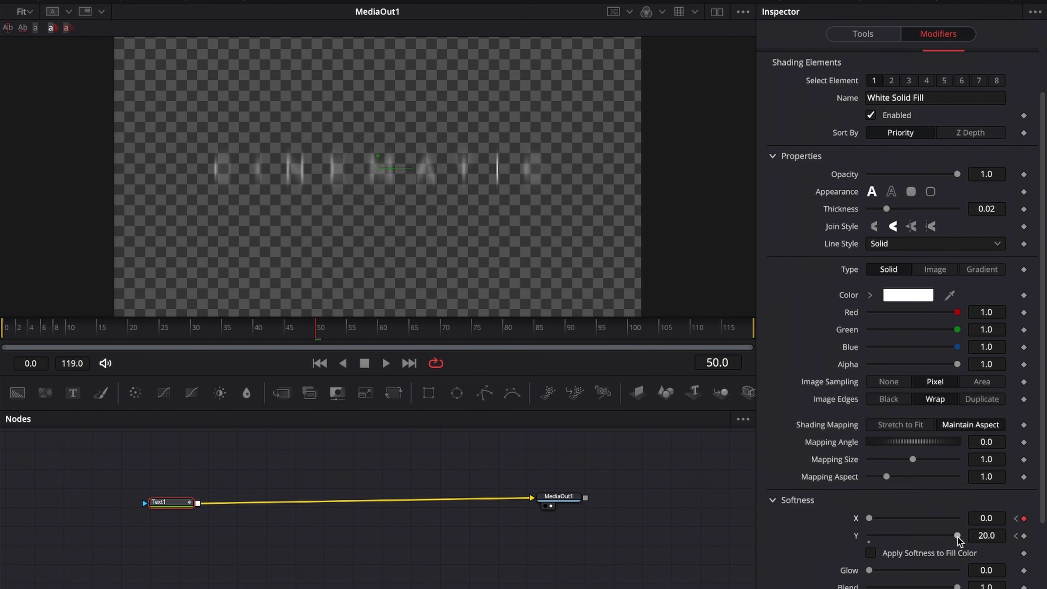
left_click_drag(957, 535, 870, 537)
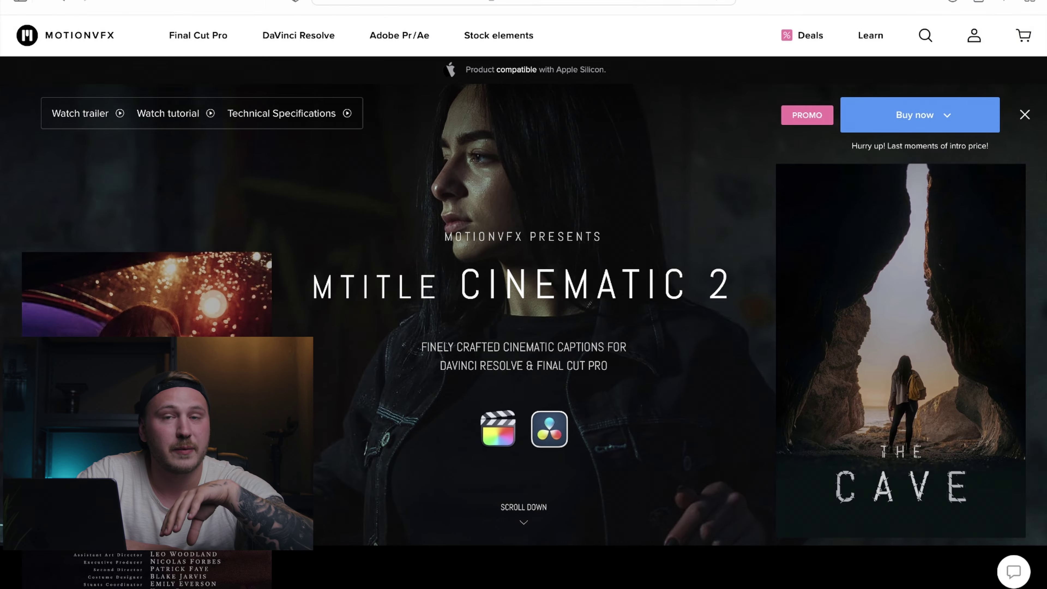
scroll(524, 295, "down", 15)
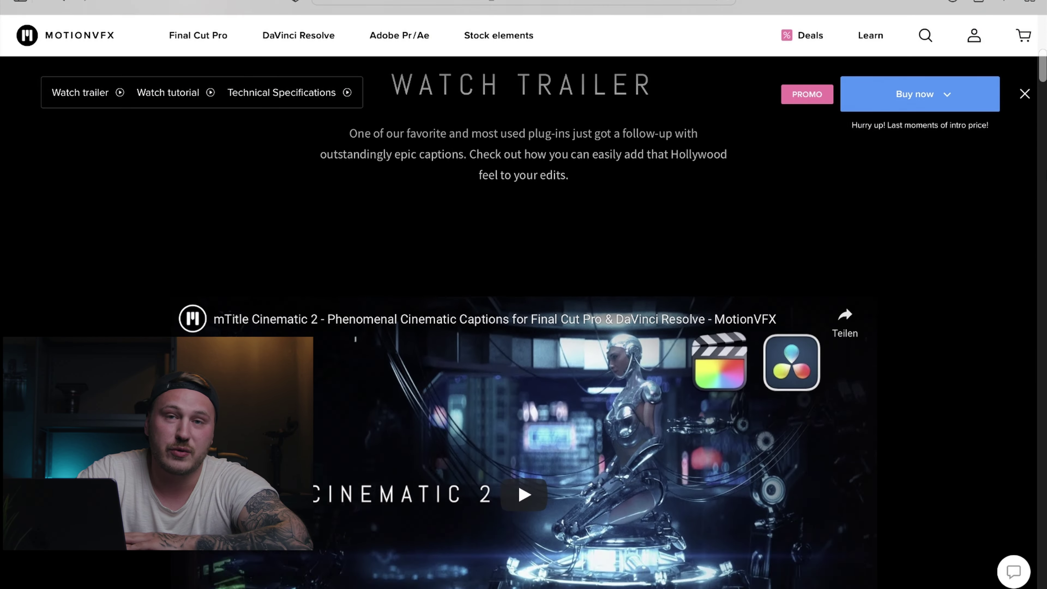
scroll(524, 295, "down", 15)
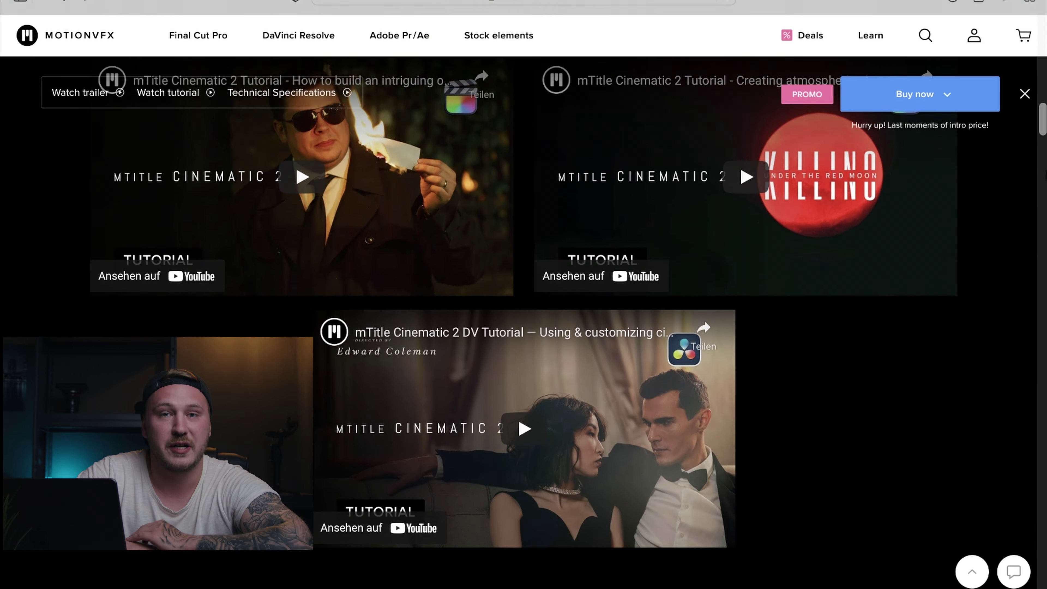
scroll(524, 294, "down", 15)
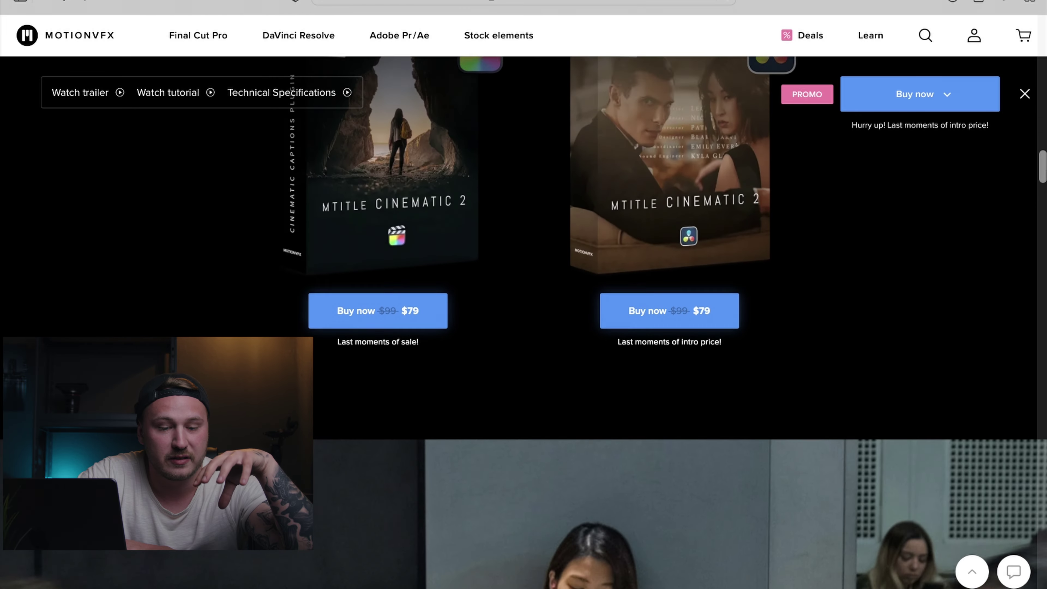
scroll(524, 295, "down", 15)
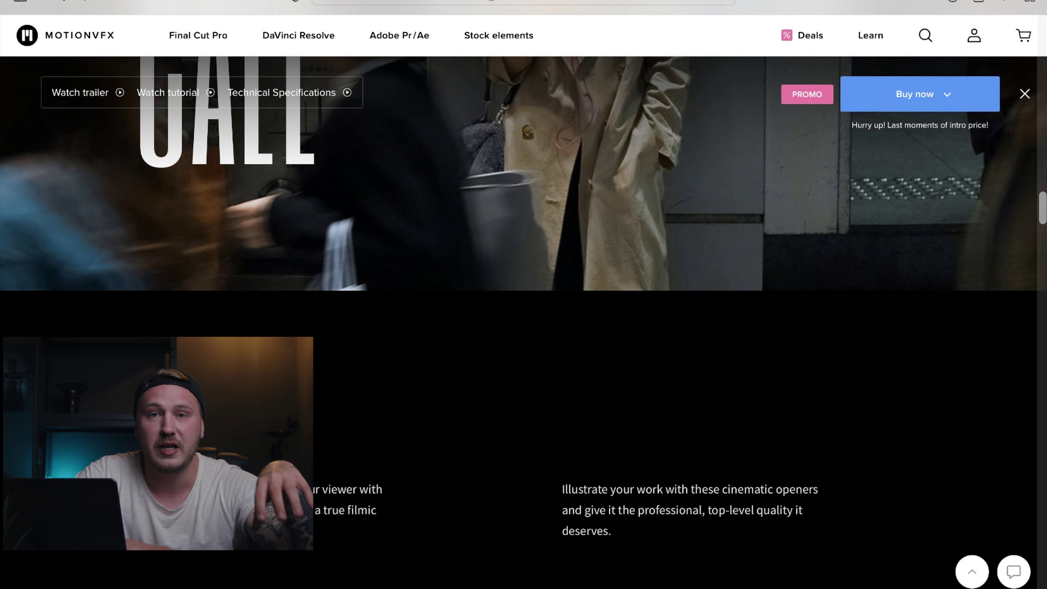
scroll(524, 295, "down", 15)
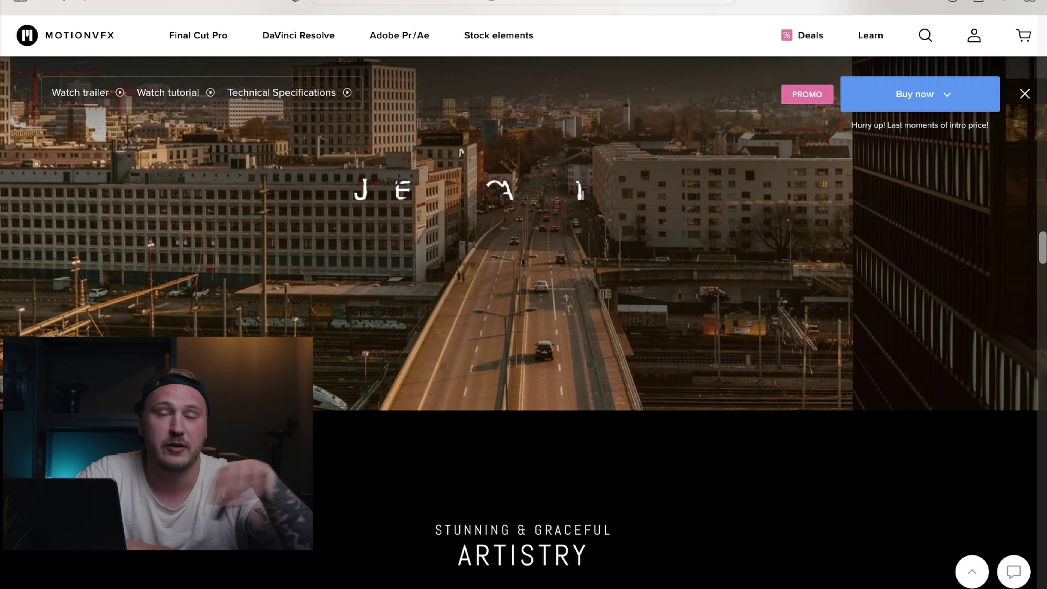
scroll(523, 294, "down", 15)
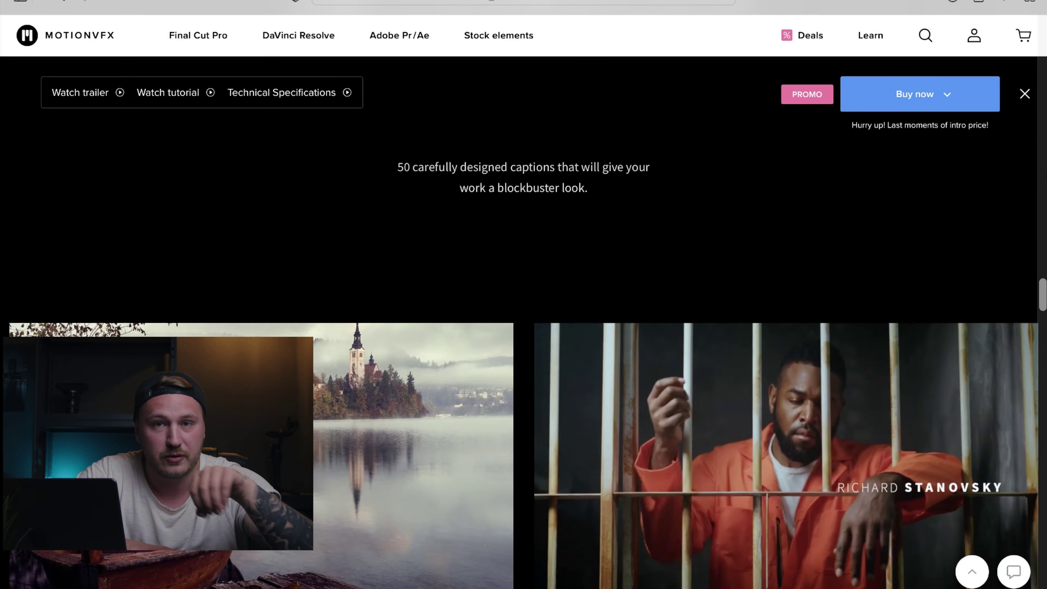
scroll(523, 294, "down", 15)
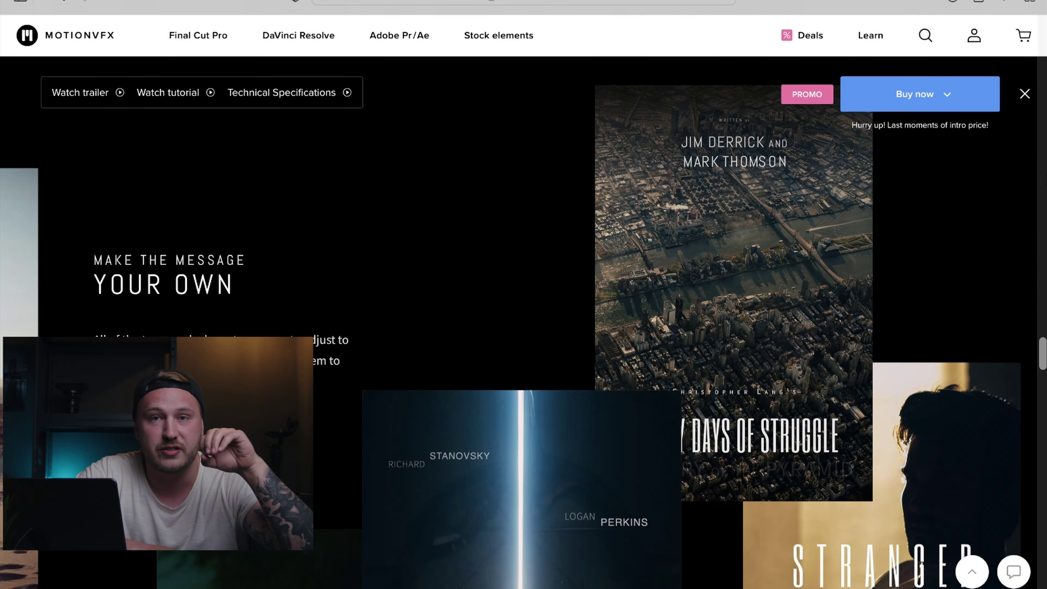
scroll(523, 295, "down", 15)
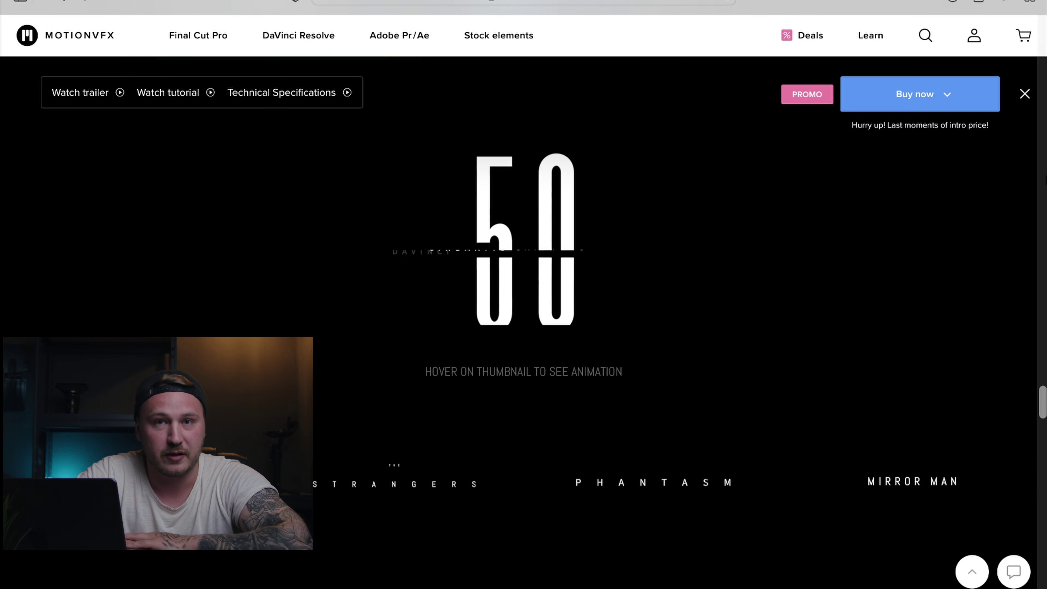
scroll(524, 294, "down", 10)
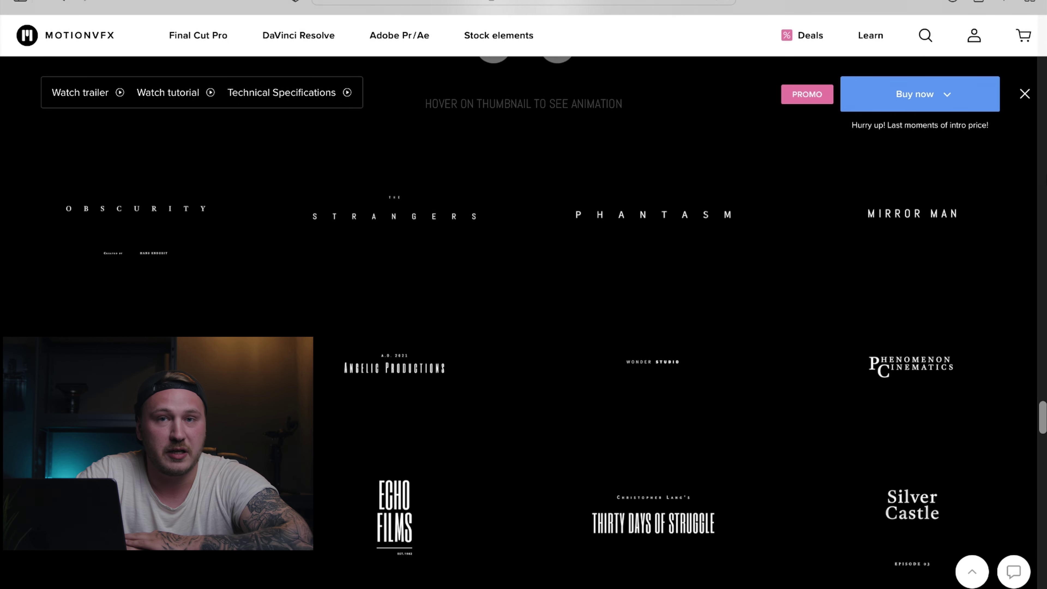
scroll(523, 295, "down", 10)
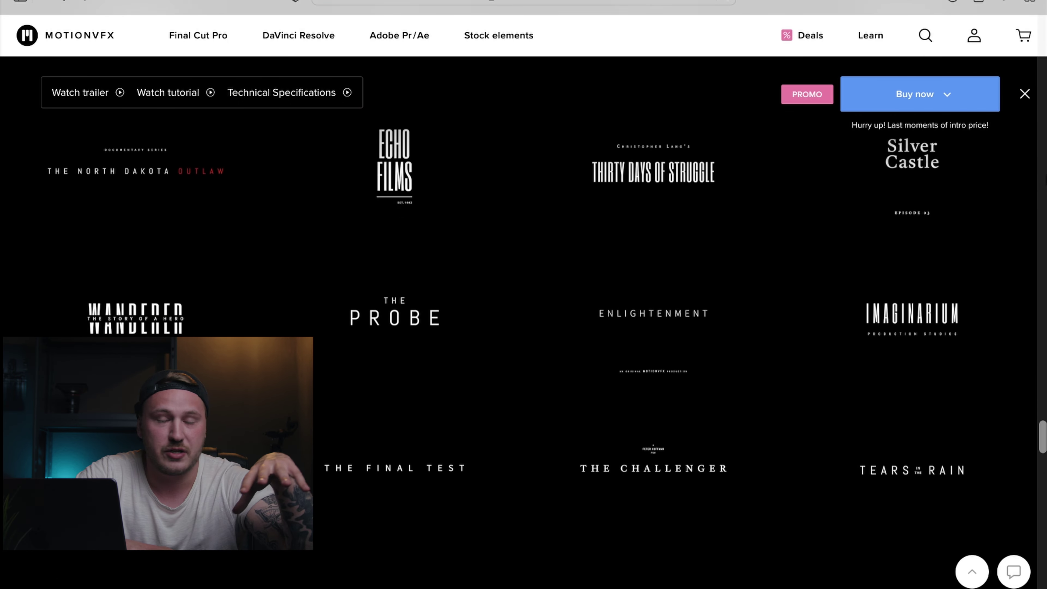
scroll(523, 295, "down", 15)
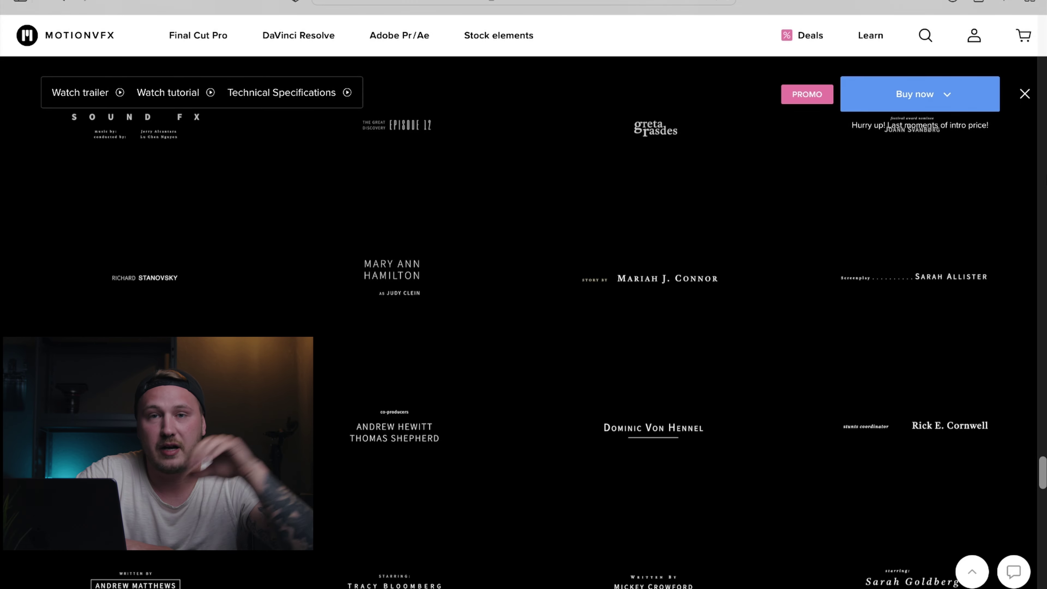
scroll(524, 295, "down", 13)
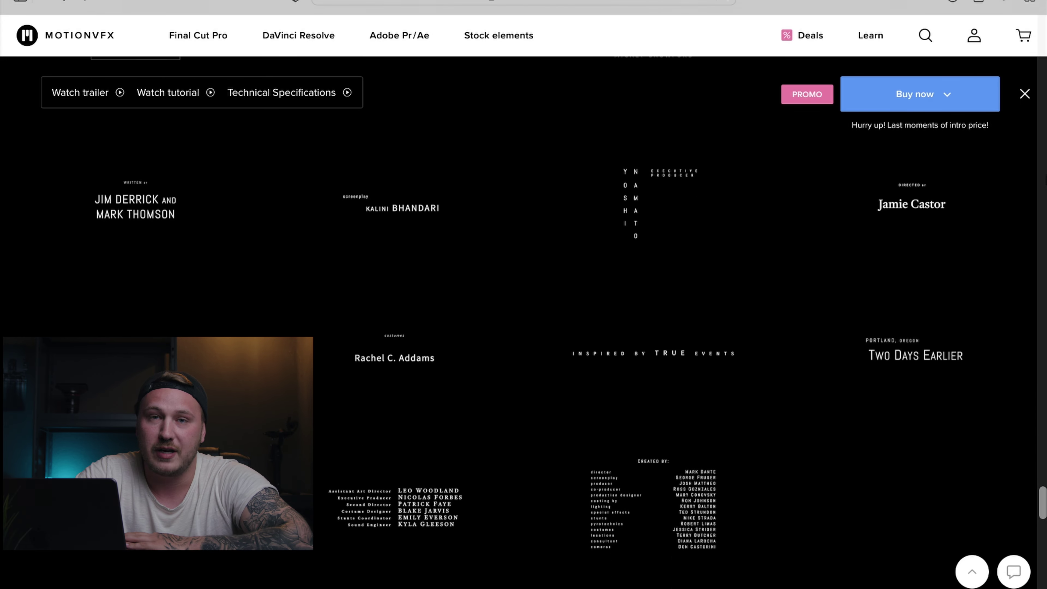
scroll(523, 294, "down", 10)
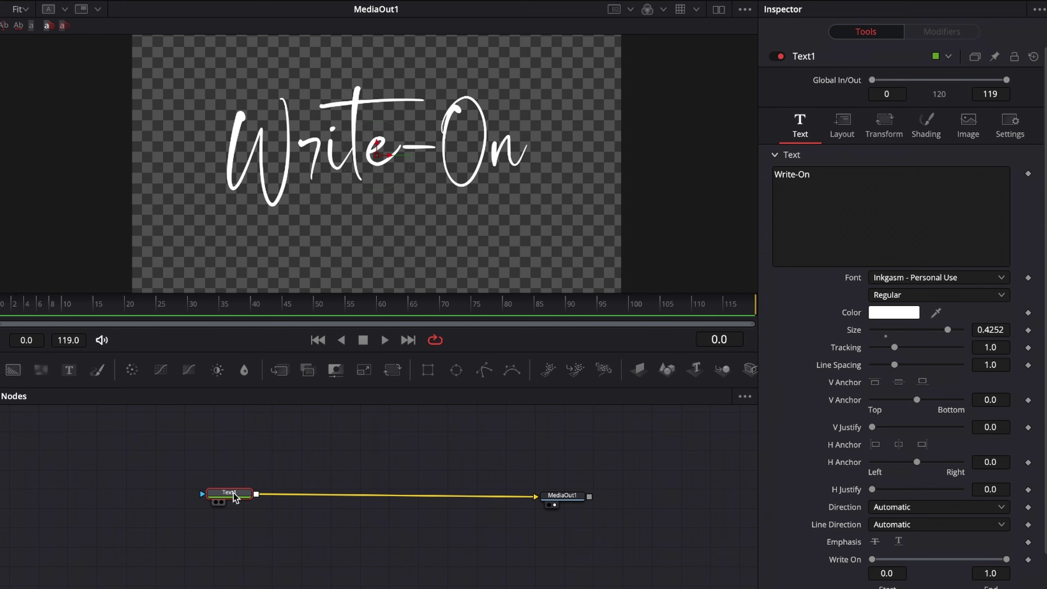
Add a Mask Paint node to the Write-On text and choose the single Stroke tool.
key("shift+space")
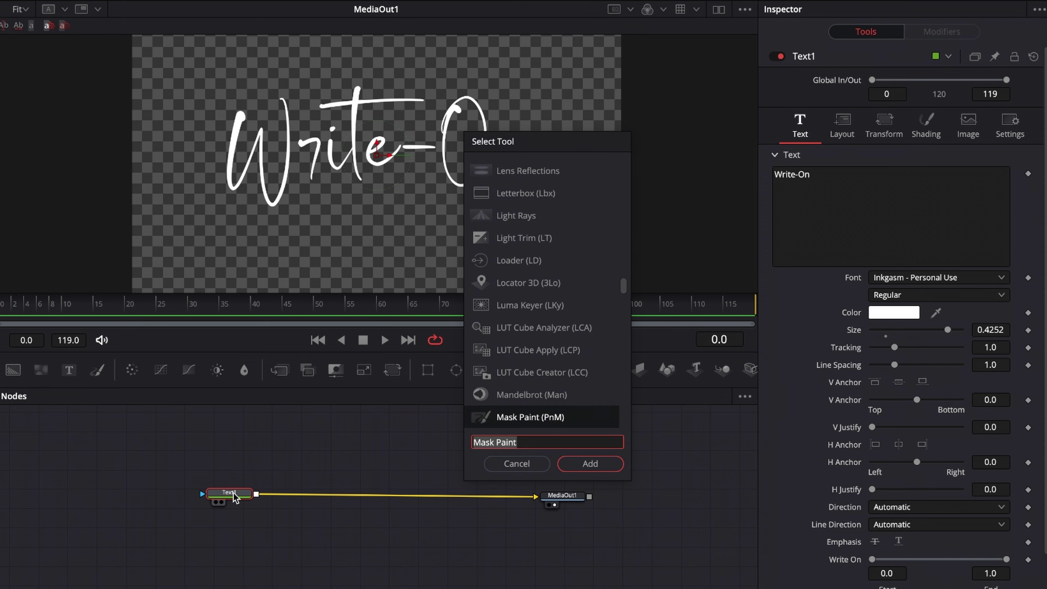
left_click(590, 464)
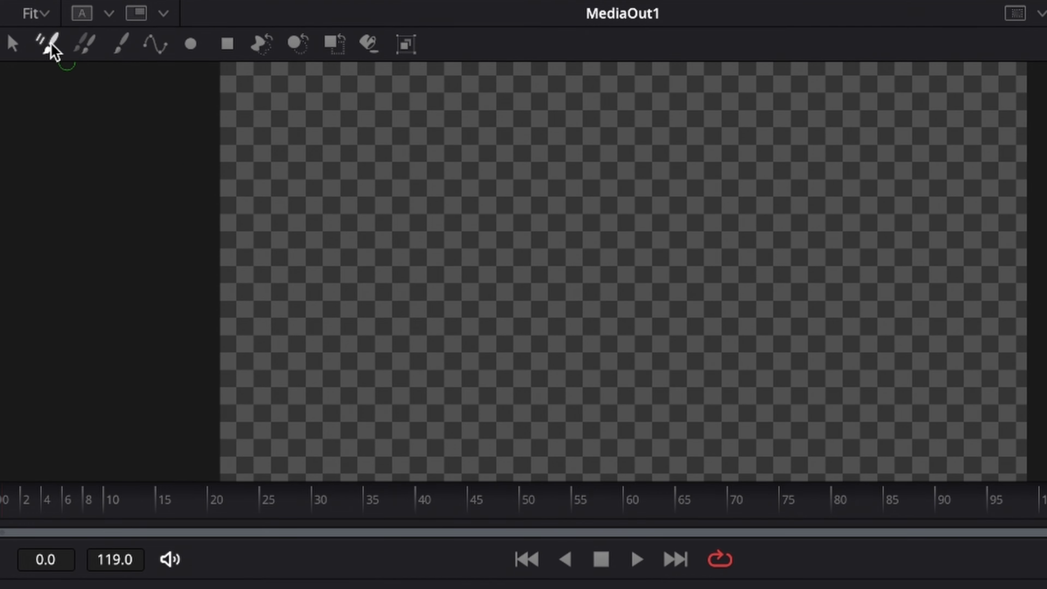
left_click(47, 44)
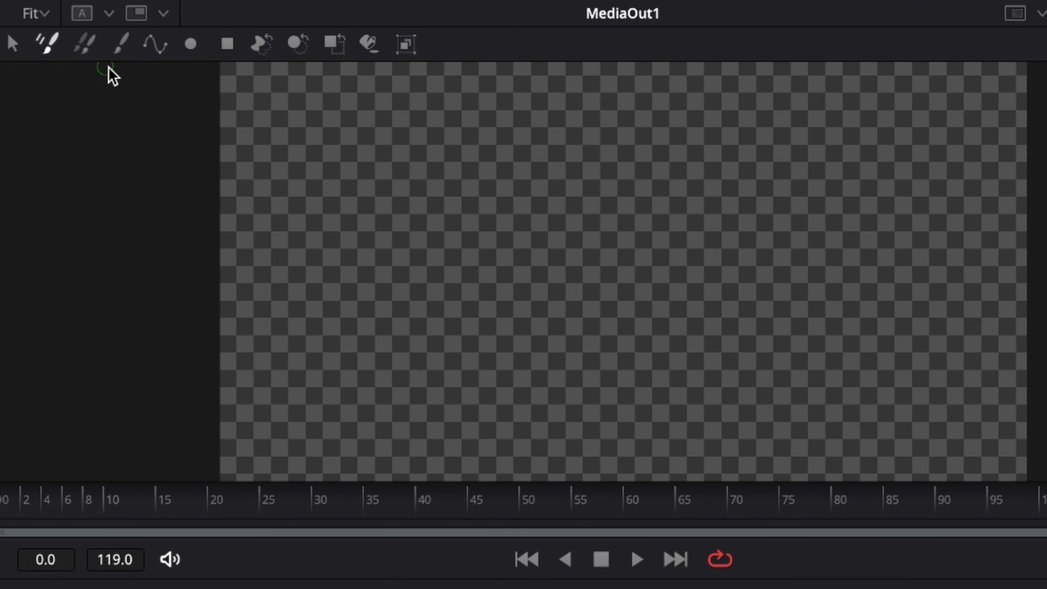
left_click(122, 45)
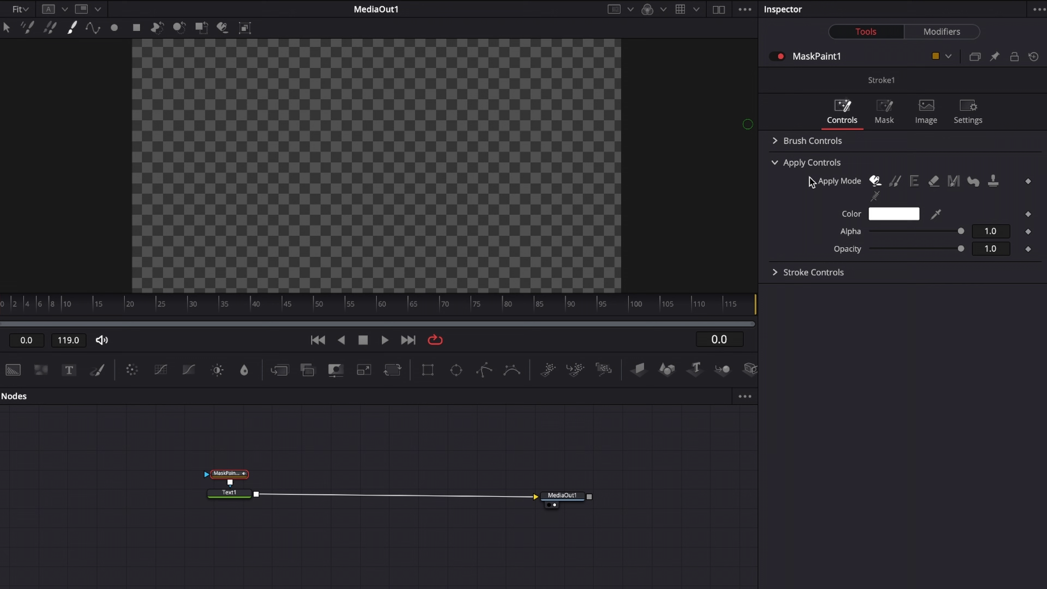
Invert the paint mask and set Brush Size 0.0291 with Softness 0.001.
left_click(887, 116)
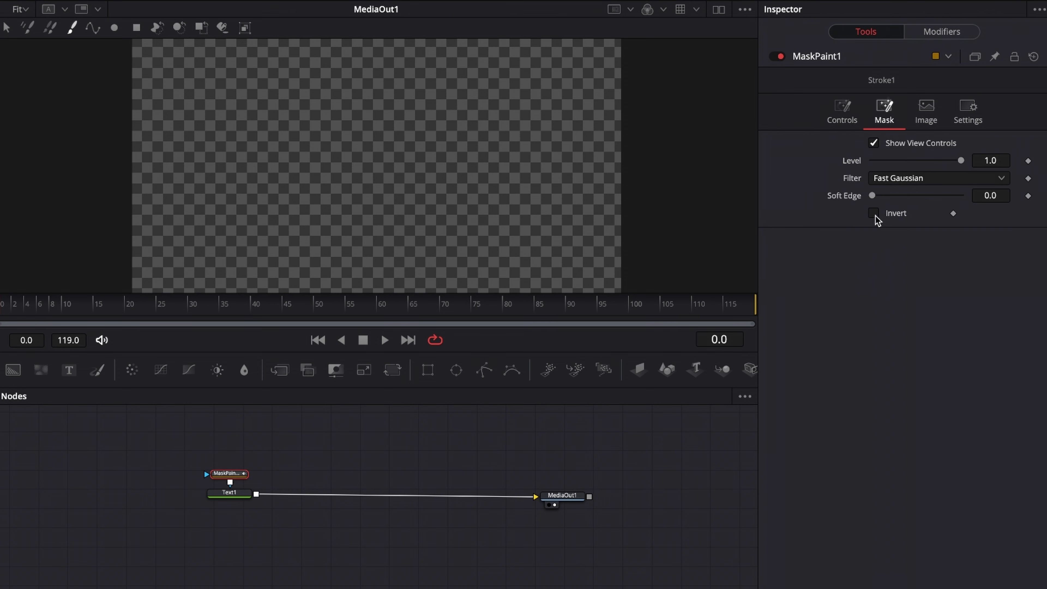
left_click(874, 214)
left_click(842, 114)
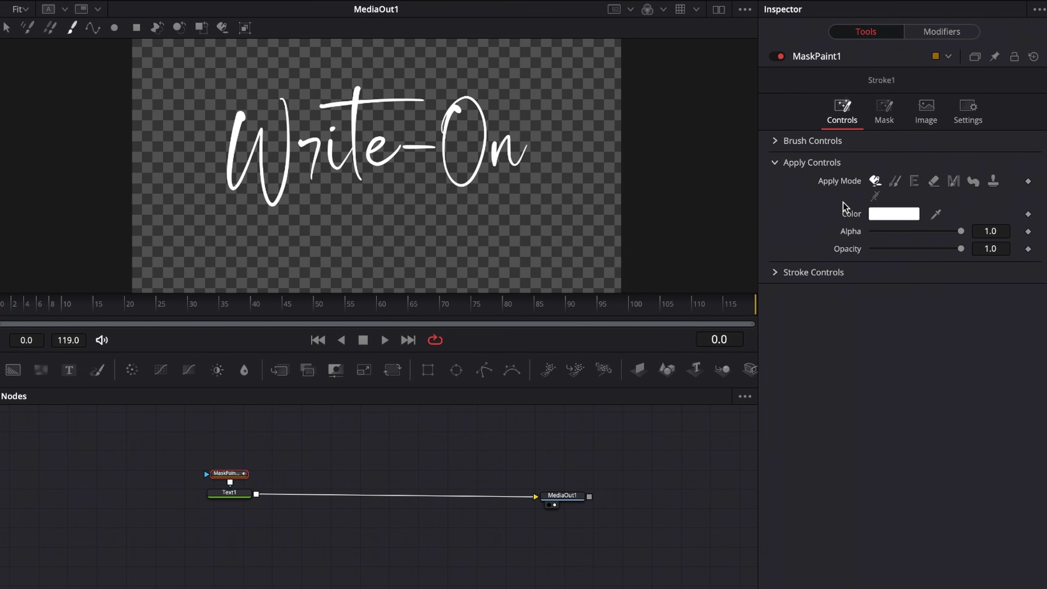
left_click(777, 142)
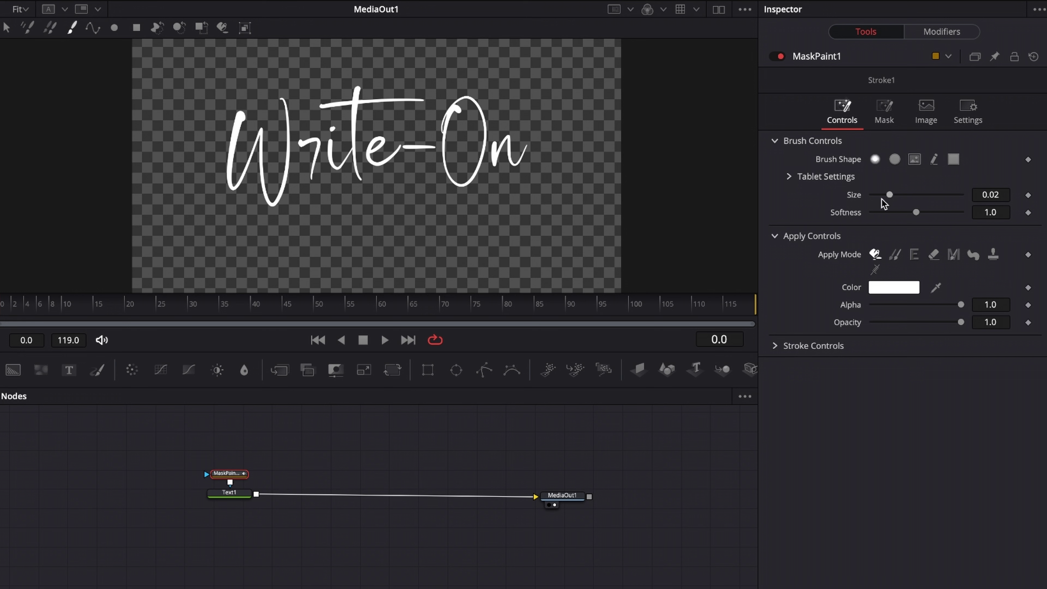
left_click_drag(892, 195, 898, 194)
Set the paint Stroke Animation to Write On in Stroke Controls.
left_click(777, 347)
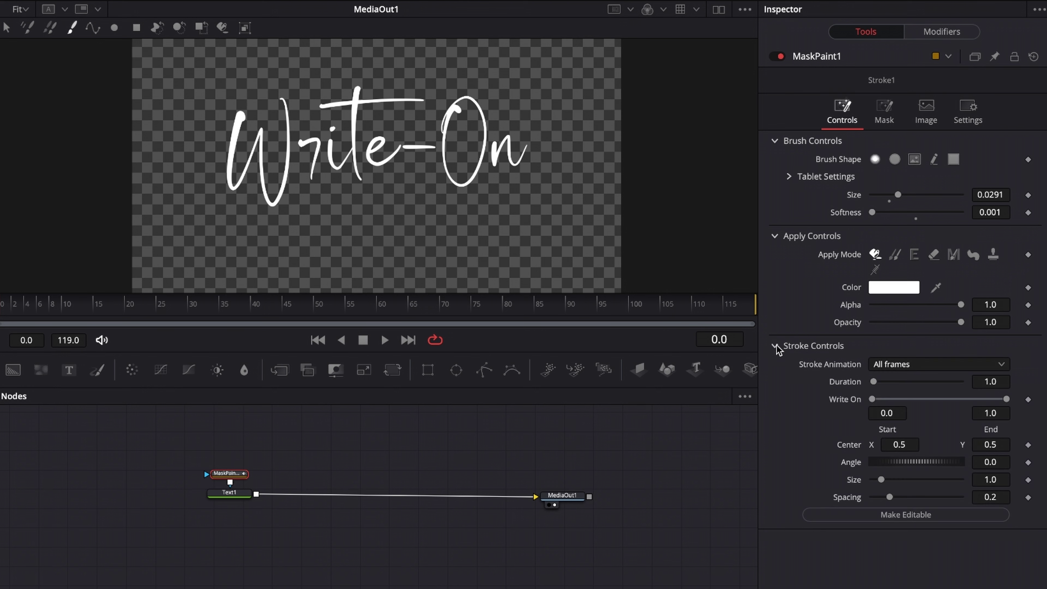
left_click(883, 366)
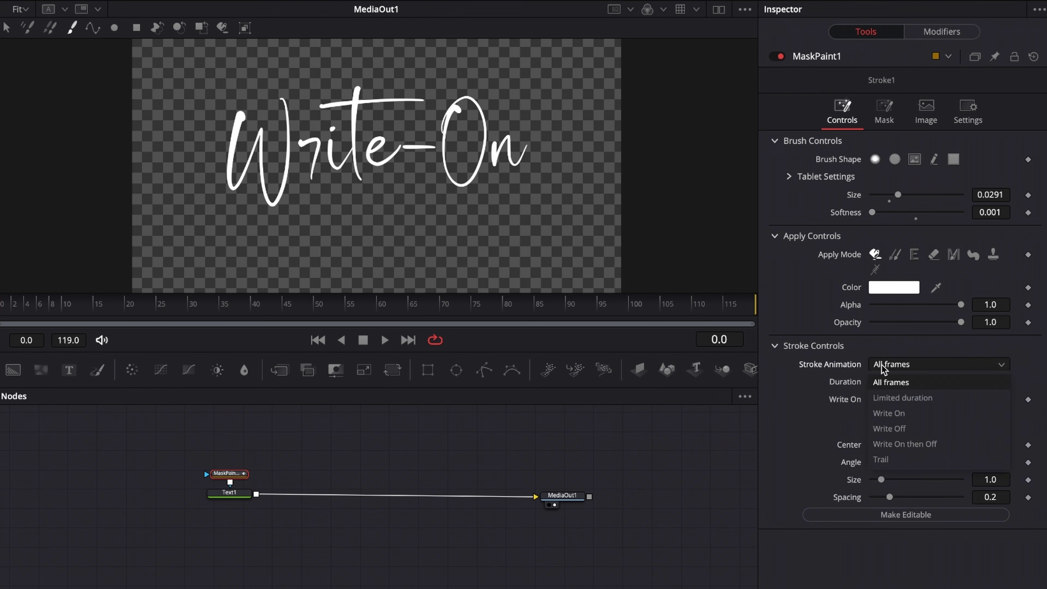
left_click(890, 414)
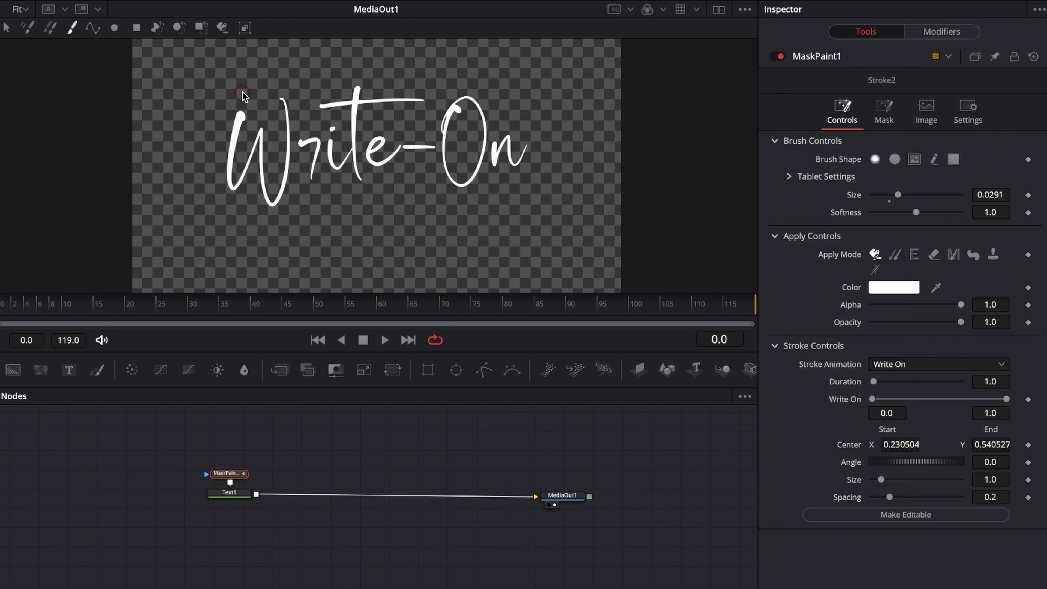
Paint one continuous stroke over every letter of the Write-On text in the viewer.
mouse_move(243, 95)
left_mouse_down()
mouse_move(230, 184)
mouse_move(261, 132)
mouse_move(261, 185)
mouse_move(279, 200)
mouse_move(287, 116)
left_mouse_up()
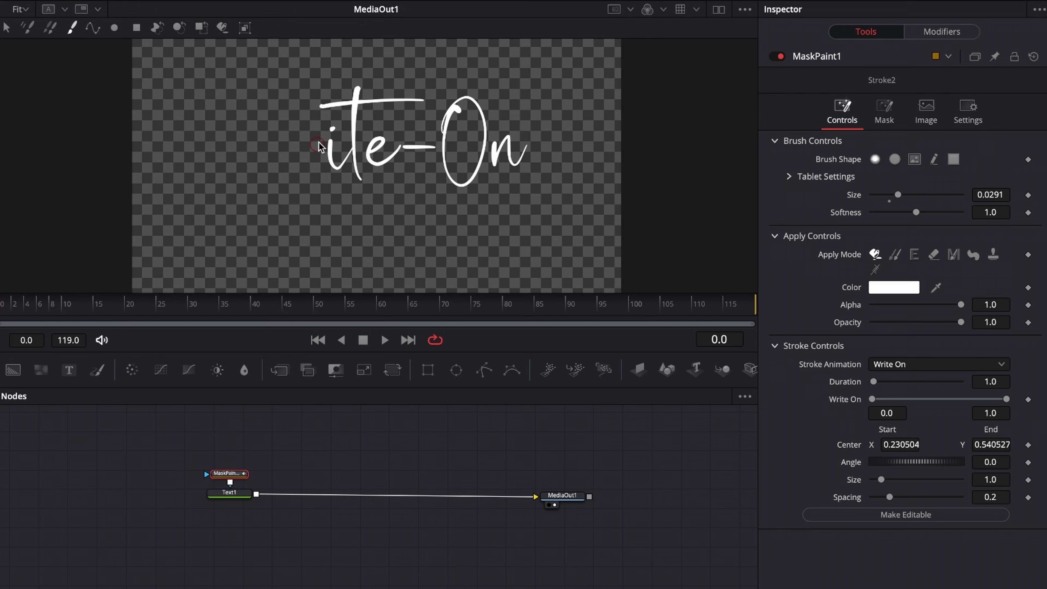
mouse_move(342, 166)
left_mouse_down()
mouse_move(358, 87)
mouse_move(324, 104)
mouse_move(383, 99)
mouse_move(356, 119)
mouse_move(389, 136)
mouse_move(371, 151)
mouse_move(433, 146)
mouse_move(445, 174)
mouse_move(485, 146)
mouse_move(461, 107)
left_mouse_up()
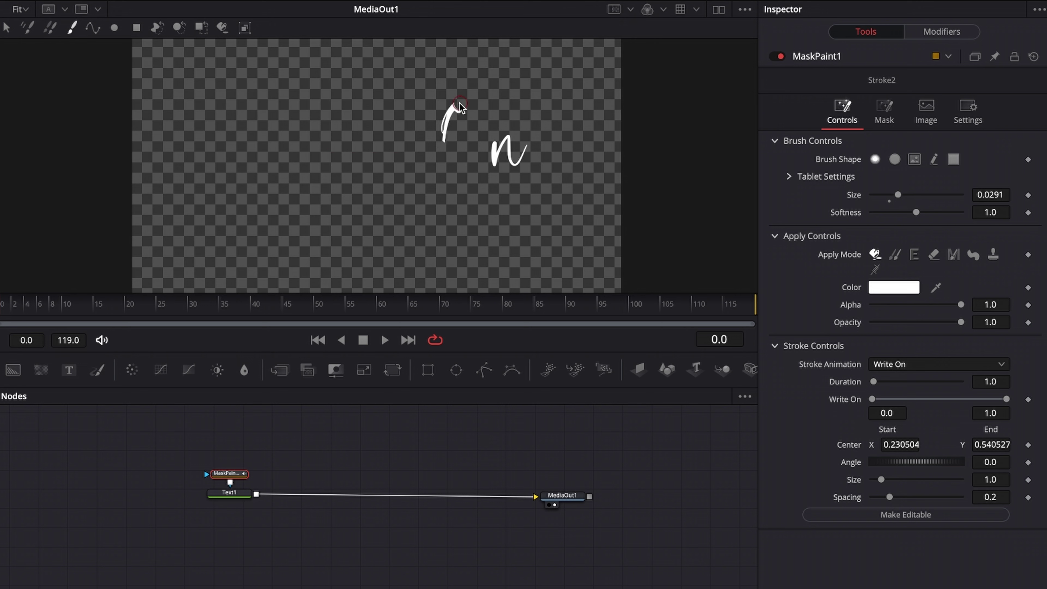
left_click_drag(500, 145, 520, 159)
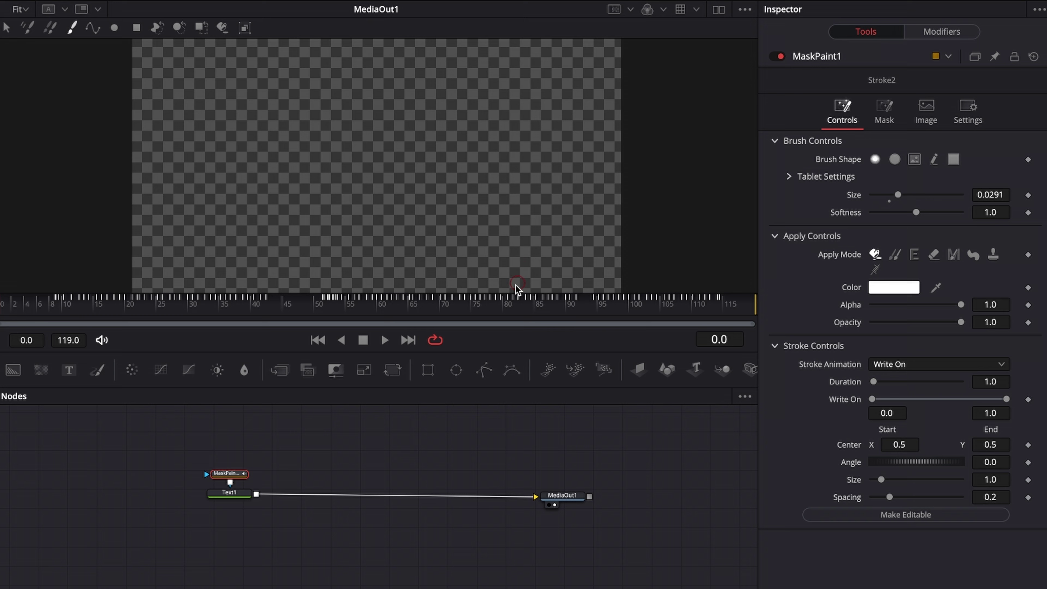
Uncheck the mask's Invert and time-stretch all stroke keyframes into a short span near frame 0.
left_click(884, 110)
left_click(874, 213)
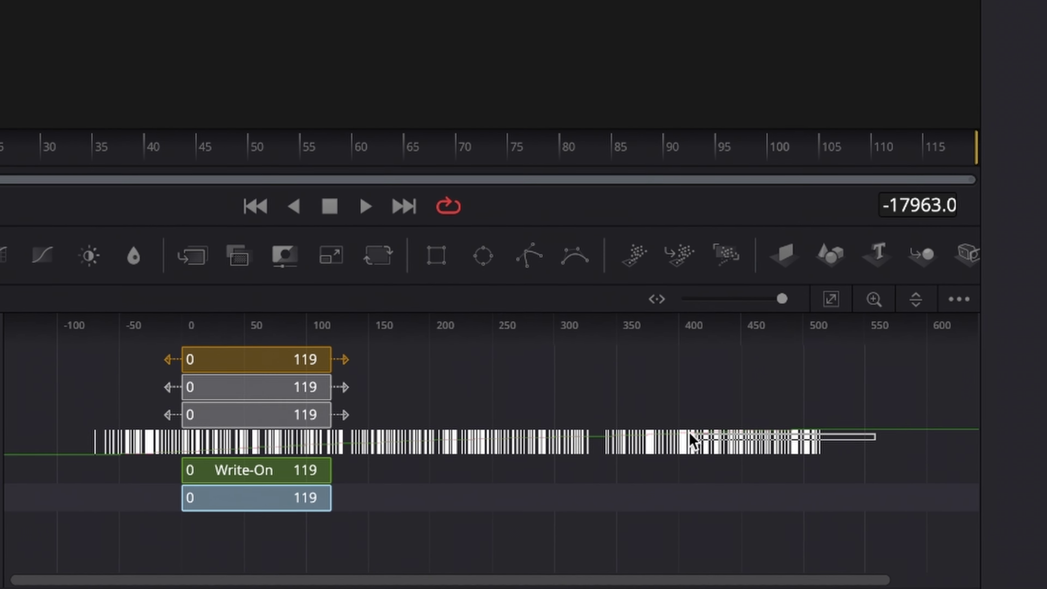
left_click_drag(536, 438, 73, 445)
right_click(373, 441)
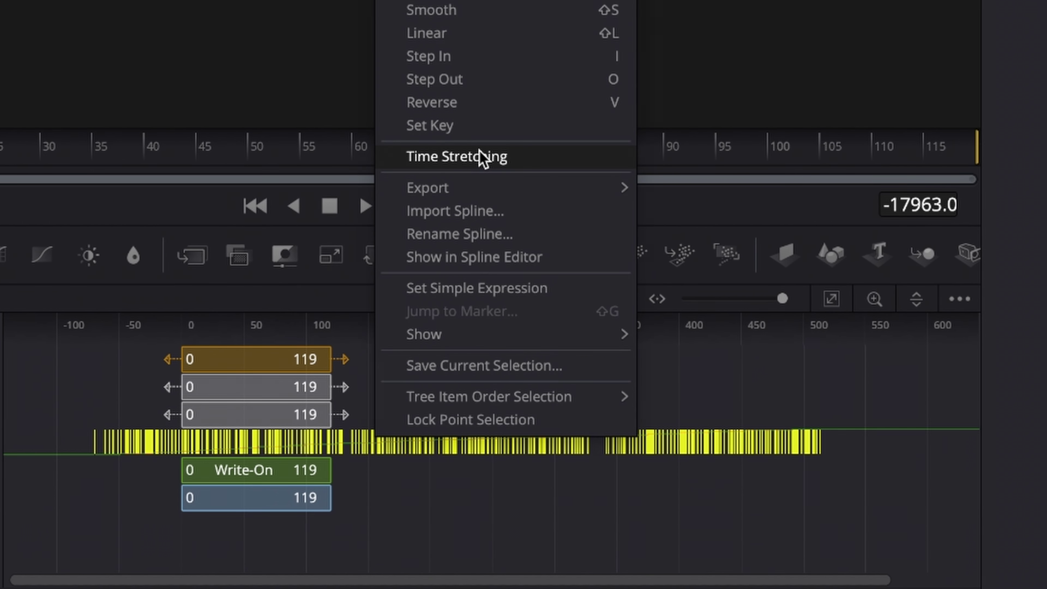
left_click(481, 159)
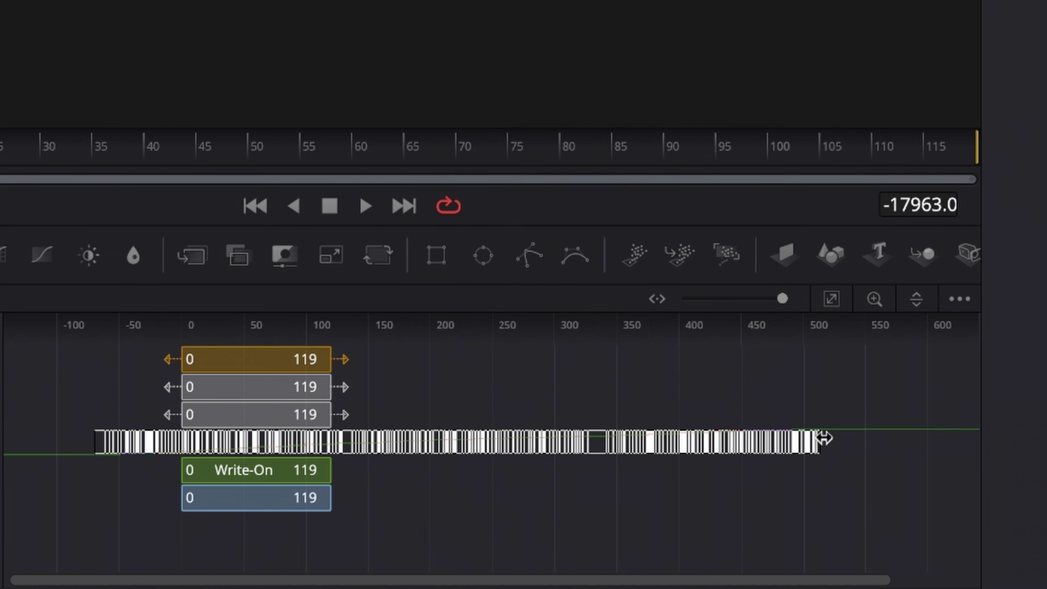
left_click_drag(824, 438, 220, 440)
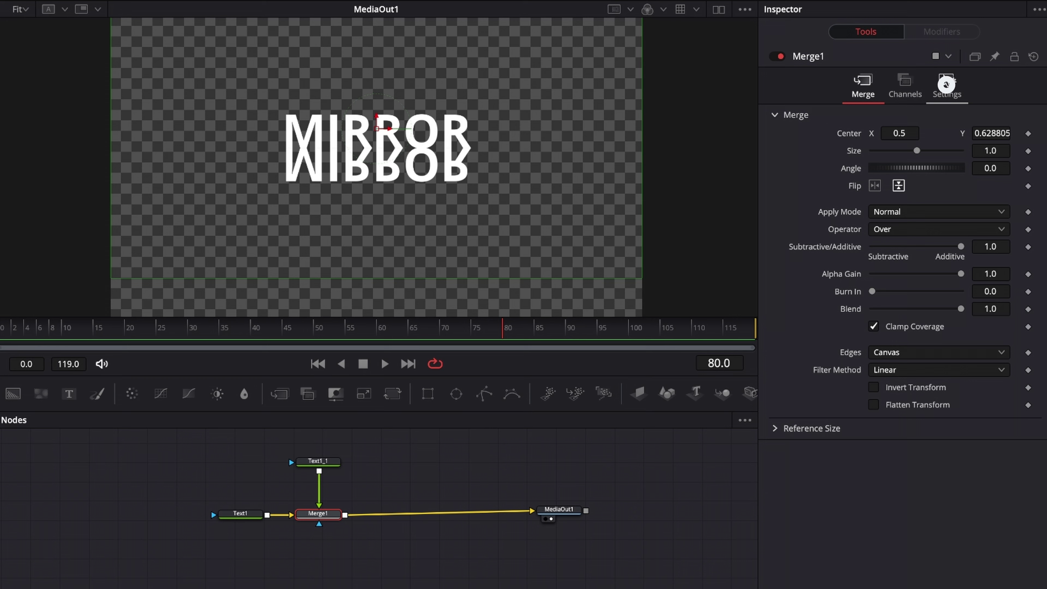
Lower Merge1's Blend to about 0.465 and give Text1_1 a Shear X of about 0.17.
left_click(947, 85)
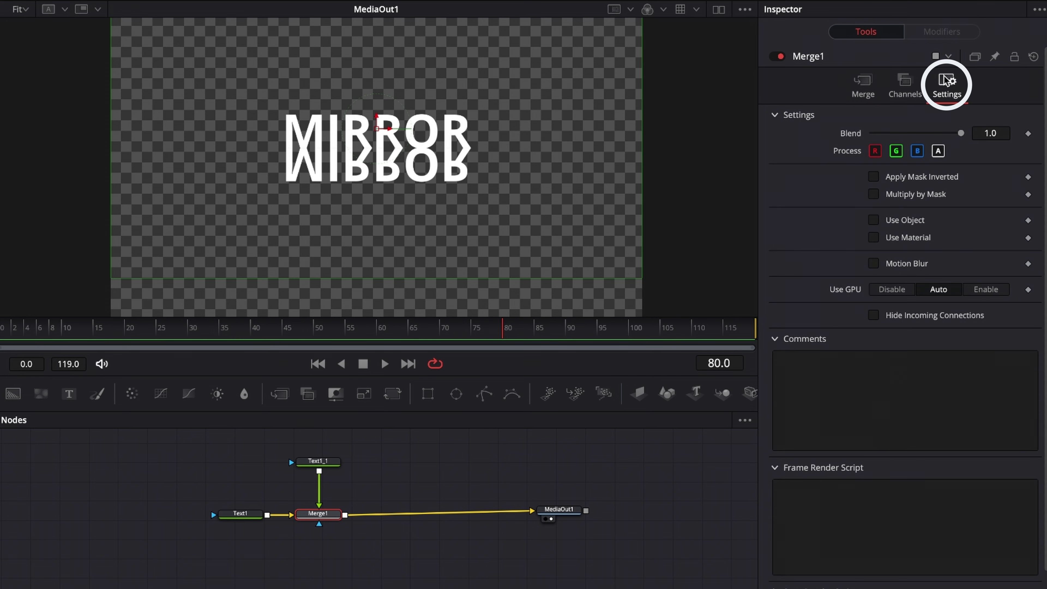
left_click_drag(961, 133, 912, 133)
left_click(336, 463)
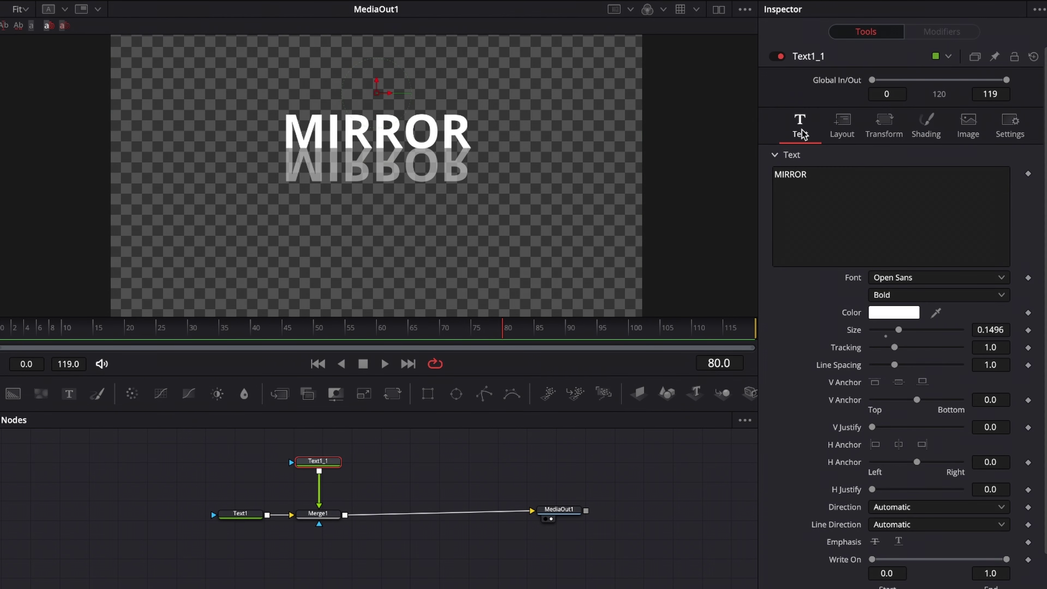
left_click(885, 126)
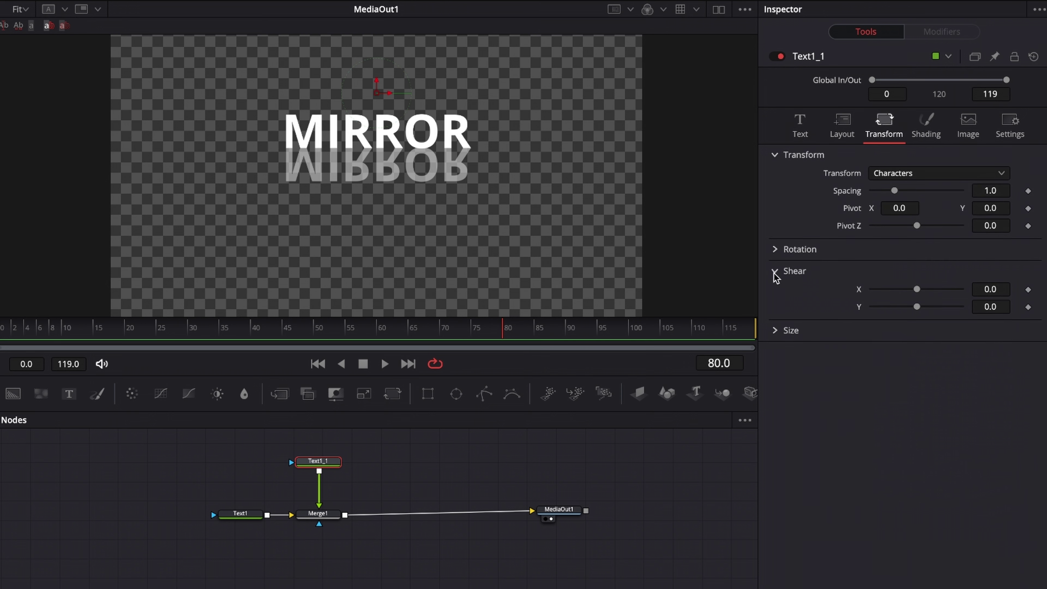
left_click_drag(916, 289, 927, 290)
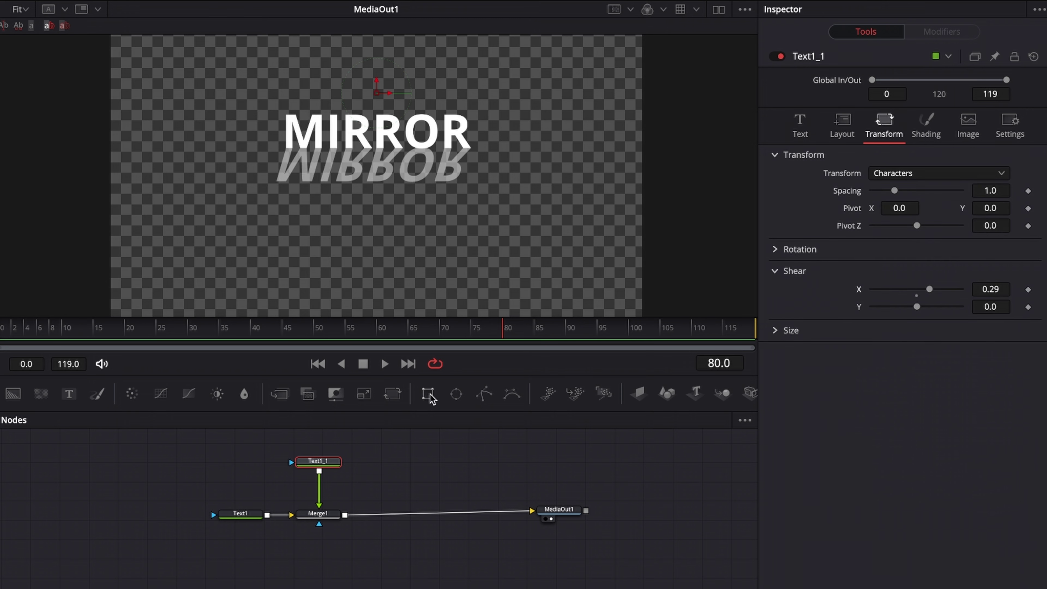